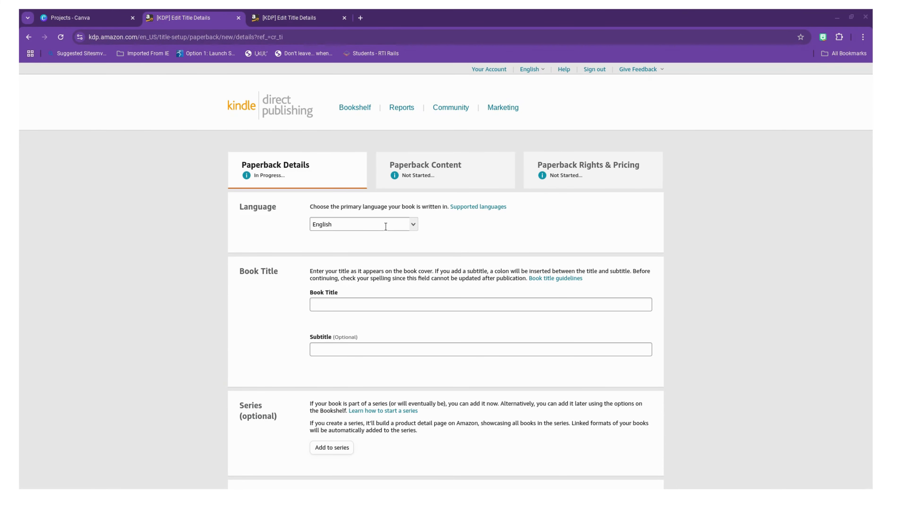
Step: Review the existing journal's paperback details, from language, title and author through description, publishing rights and primary audience
scroll(386, 227, down, 1)
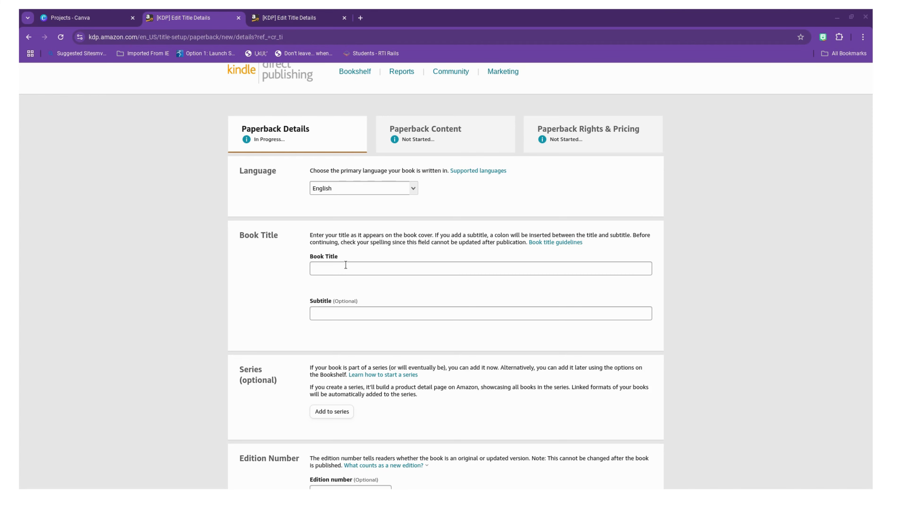
scroll(346, 265, up, 1)
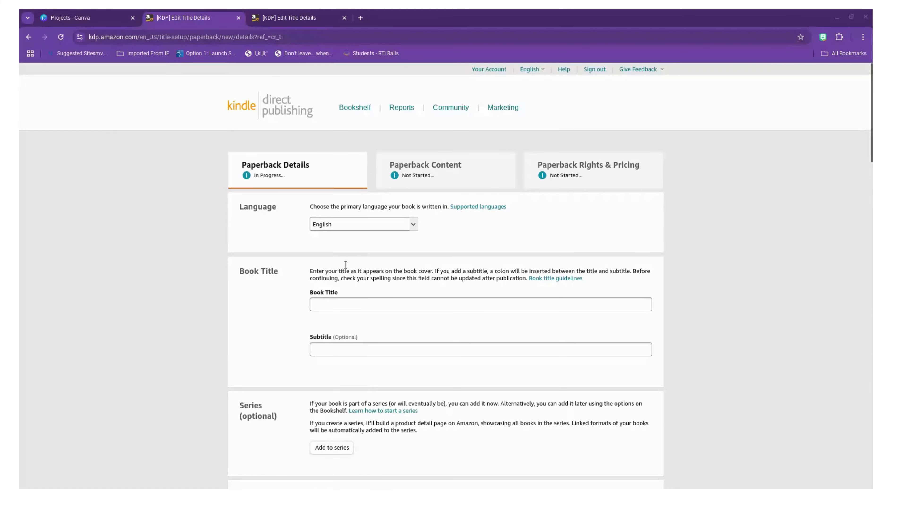
click(307, 18)
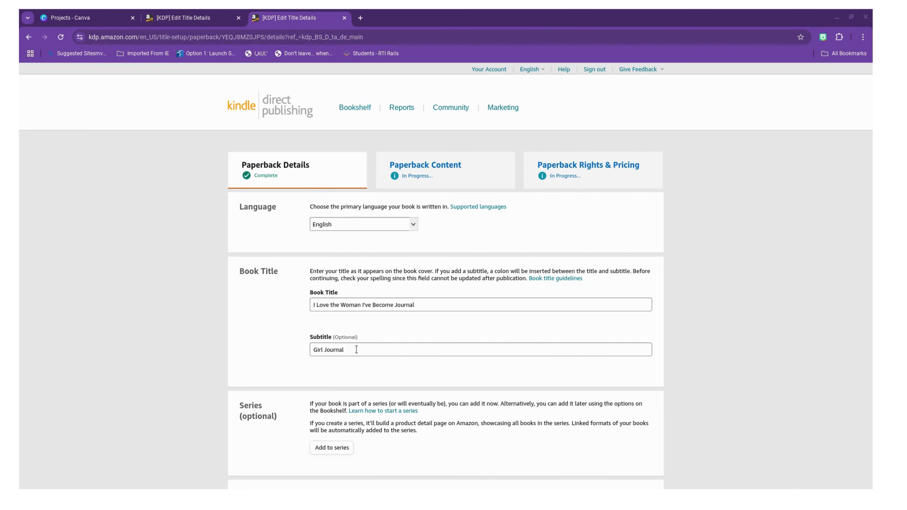
scroll(356, 348, down, 5)
scroll(356, 349, down, 3)
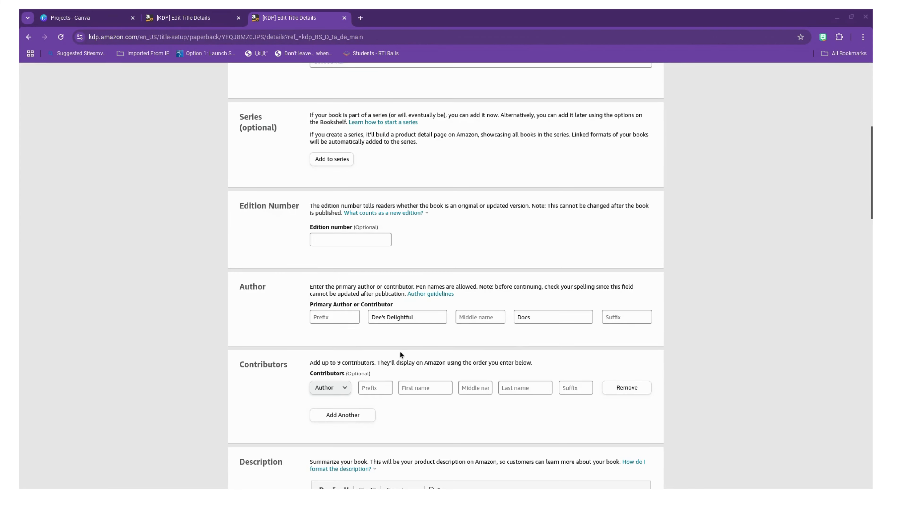
scroll(400, 351, down, 4)
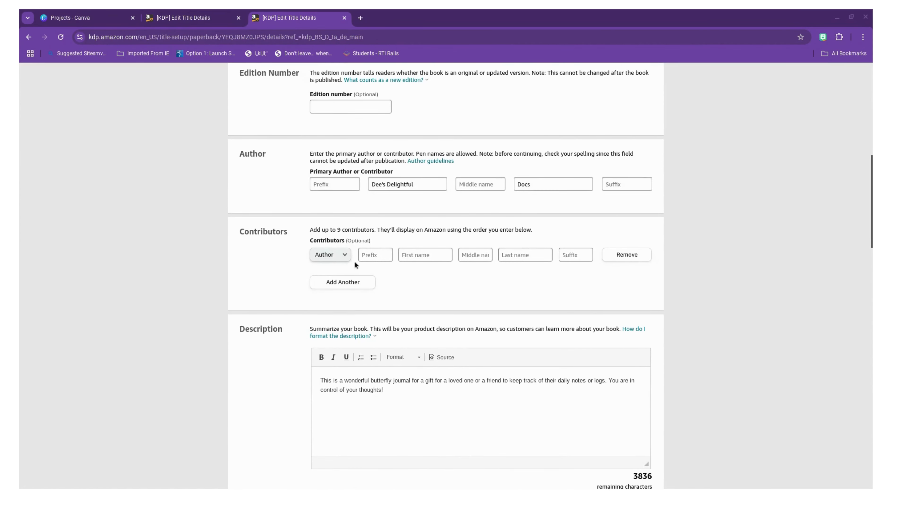
scroll(453, 275, down, 4)
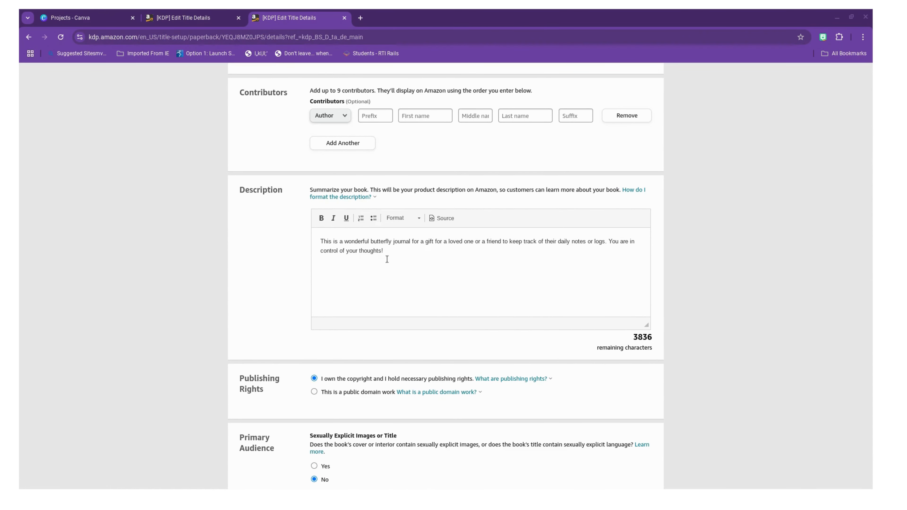
scroll(387, 260, down, 5)
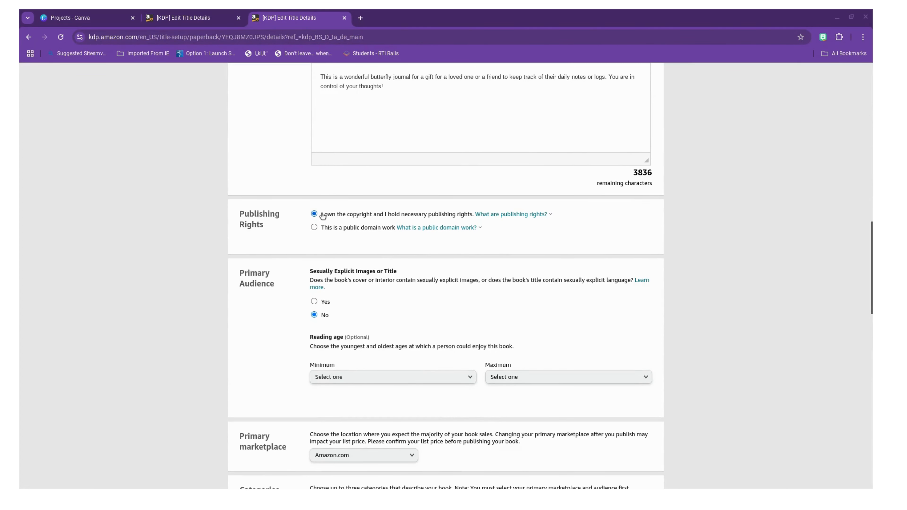
scroll(329, 283, down, 2)
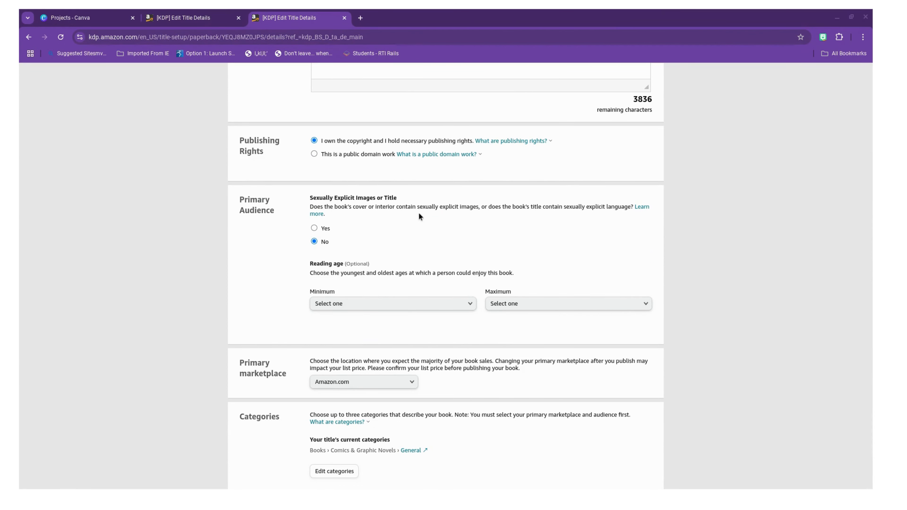
Step: Choose Amazon.com as the book's primary marketplace
scroll(388, 241, down, 5)
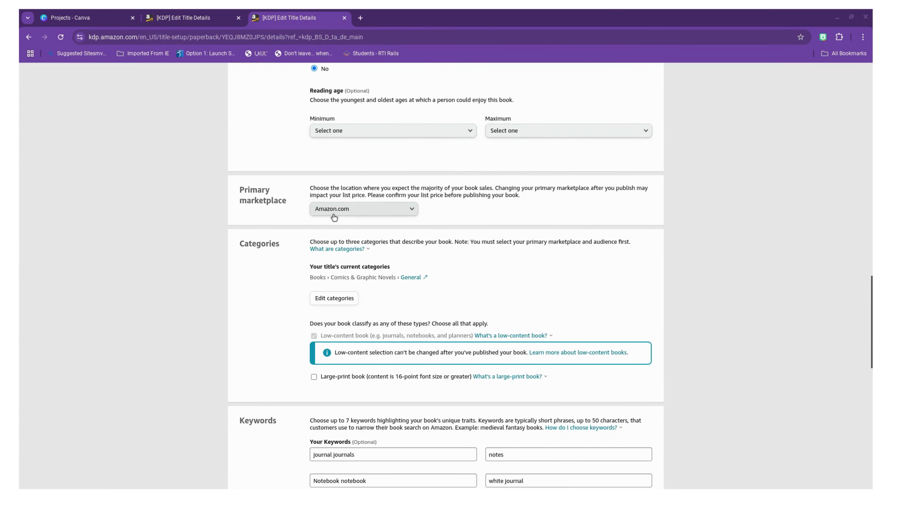
click(370, 211)
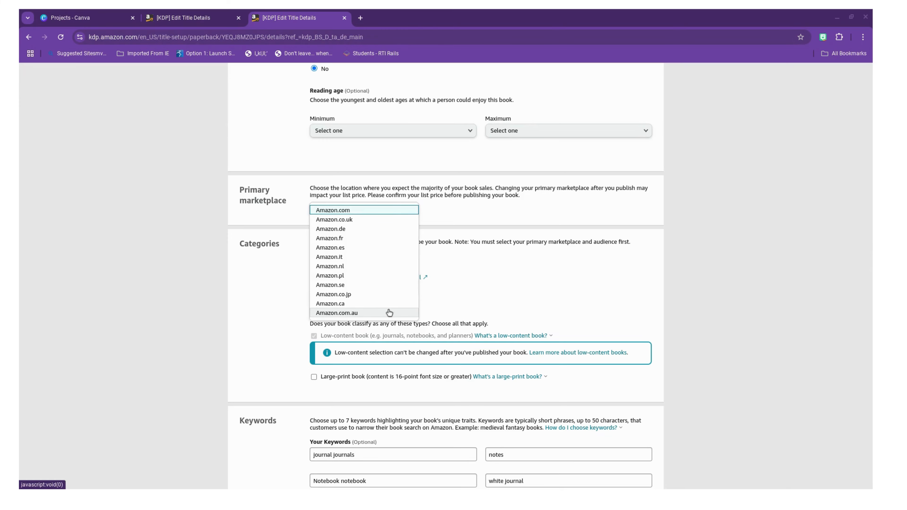
click(391, 210)
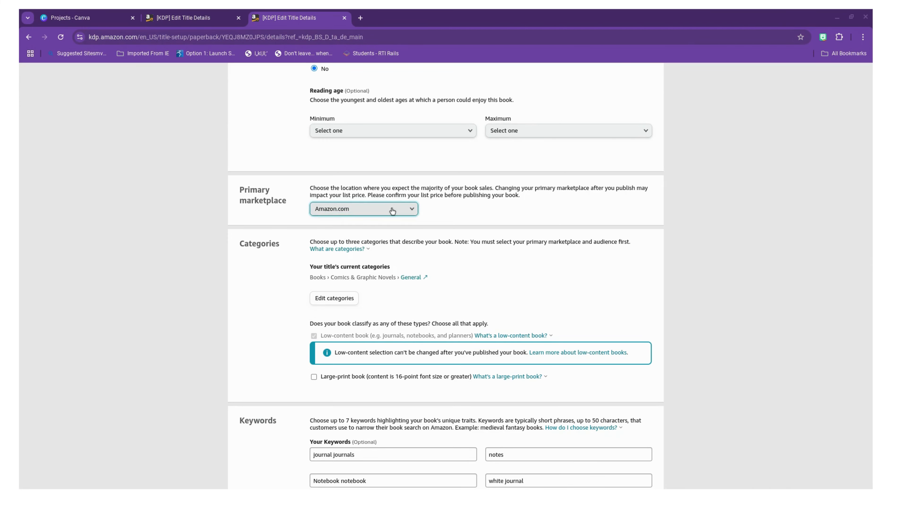
Step: Edit the book's categories and remove the General placement under Comics & Graphic Novels
scroll(391, 240, down, 2)
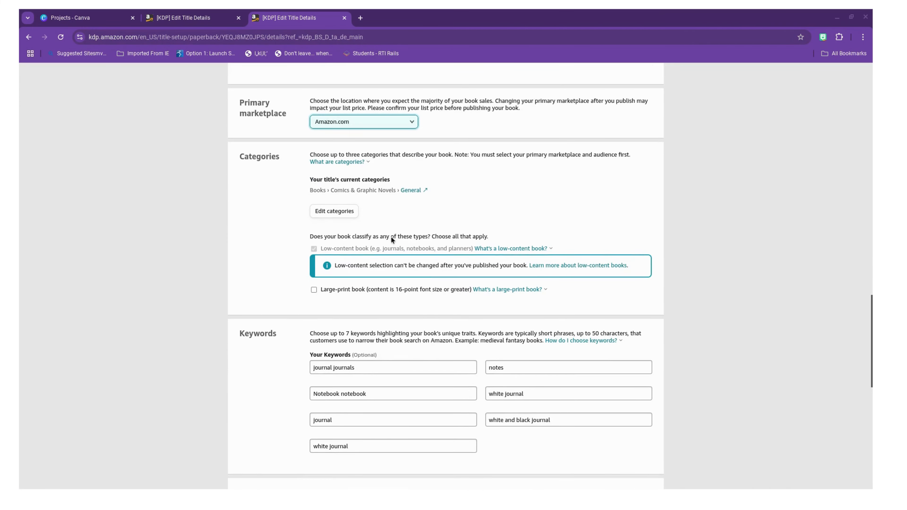
click(352, 214)
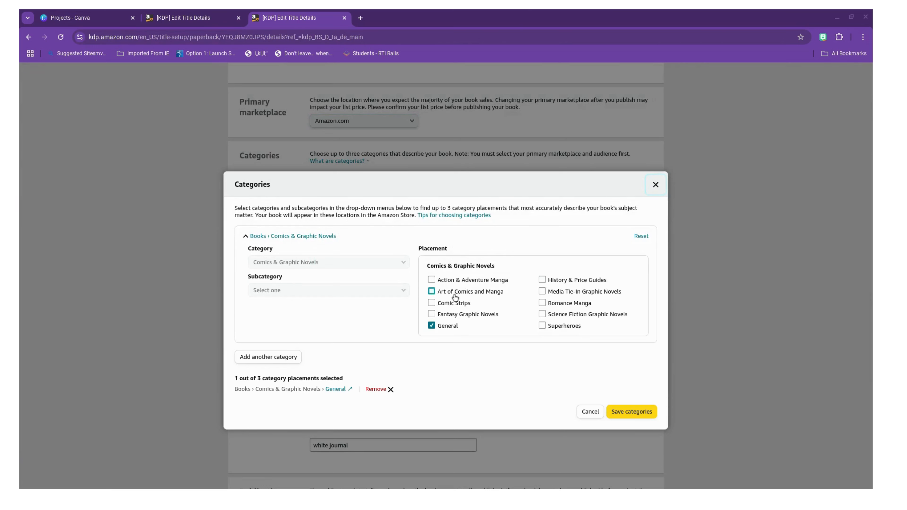
scroll(458, 285, down, 2)
scroll(458, 286, up, 1)
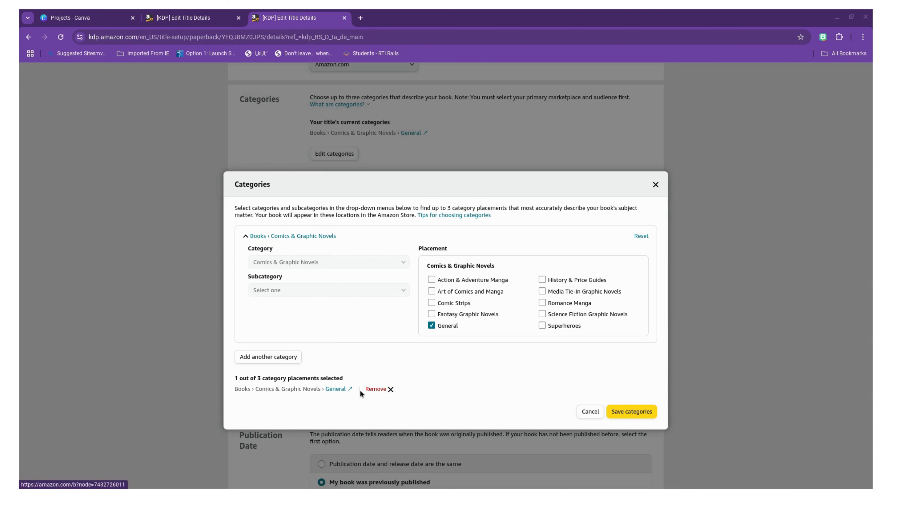
click(376, 393)
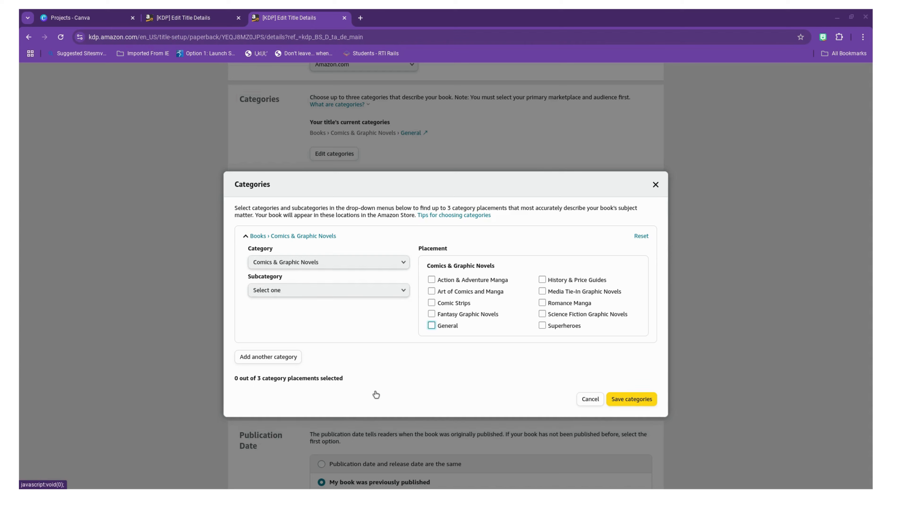
Step: Set the book's category to Education & Teaching with the subcategory Studying & Workbooks
click(330, 264)
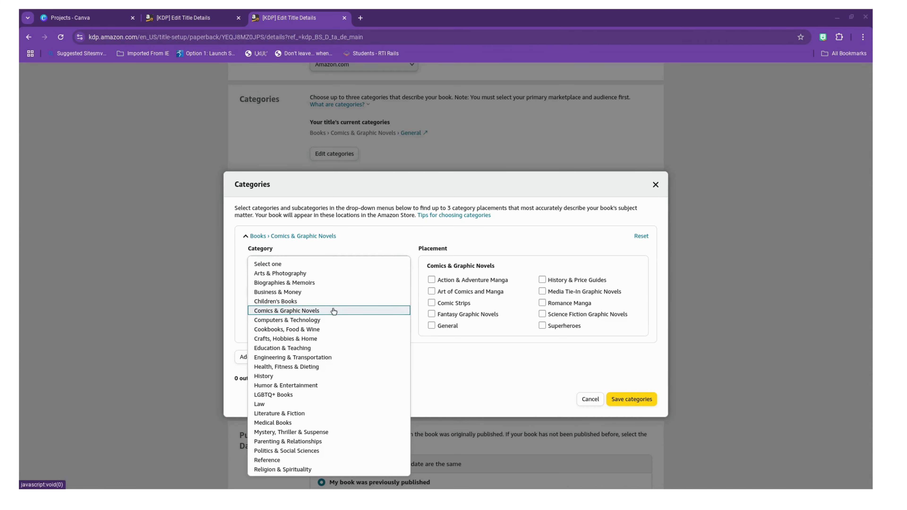
click(335, 350)
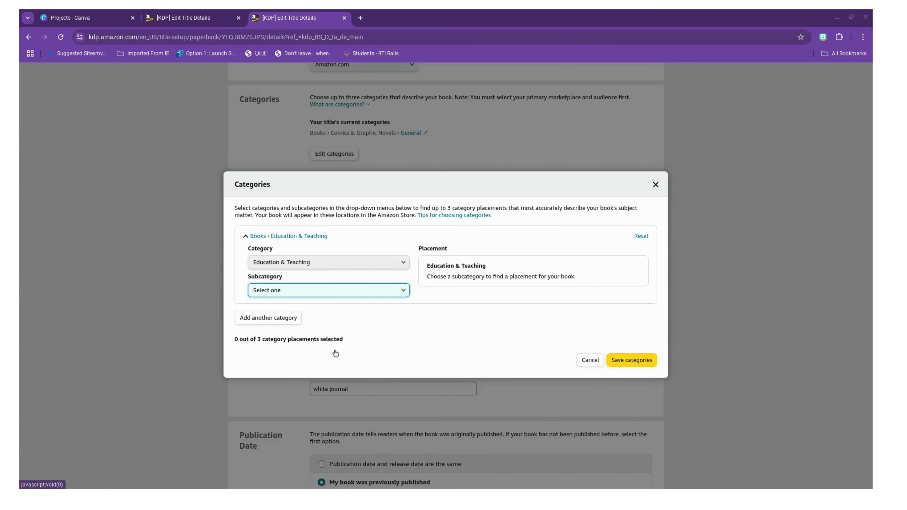
click(358, 293)
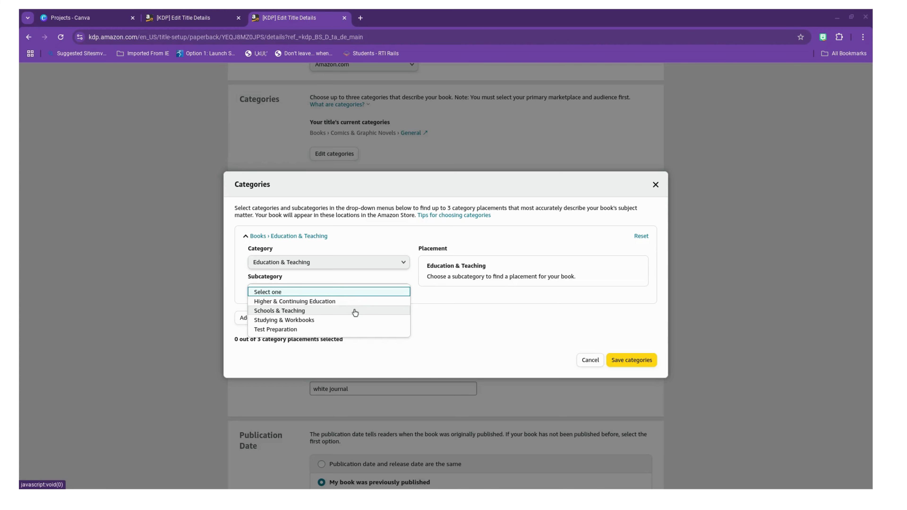
click(353, 325)
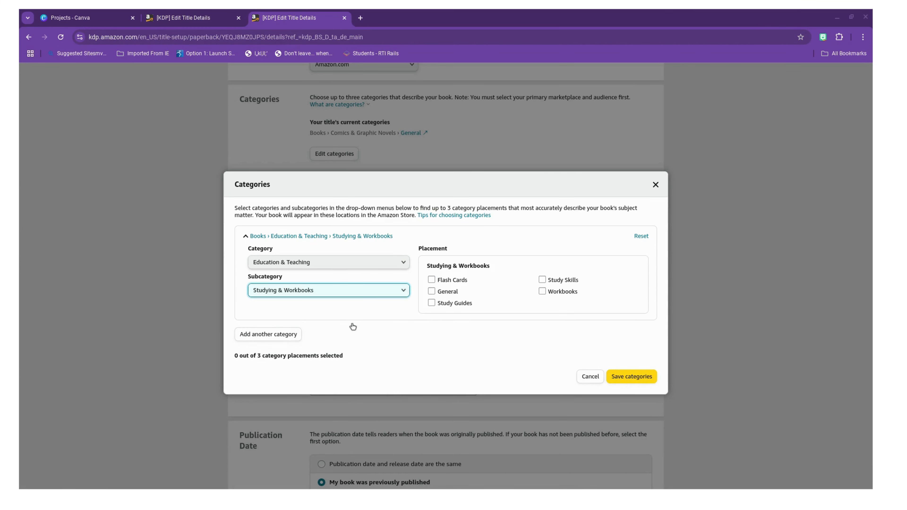
Step: Select the General, Study Guides and Study Skills placements and save the categories
click(432, 280)
click(431, 280)
click(431, 292)
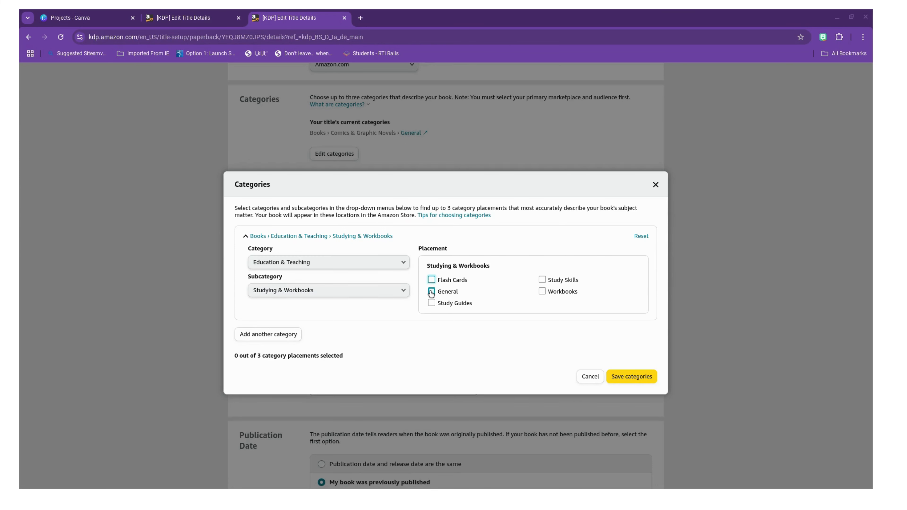
click(431, 303)
click(543, 280)
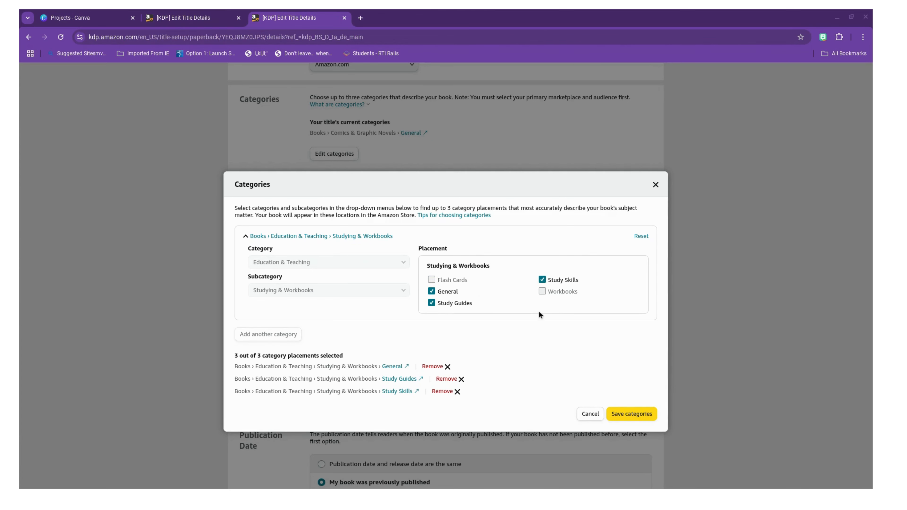
click(625, 419)
Step: Check the keywords, publication date and release date, and save the details to continue to the paperback content
scroll(516, 322, down, 3)
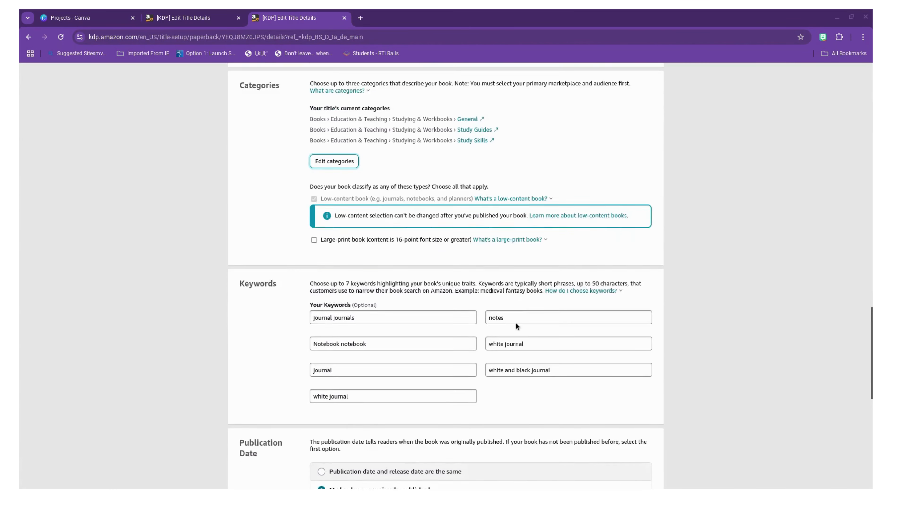
scroll(516, 325, down, 3)
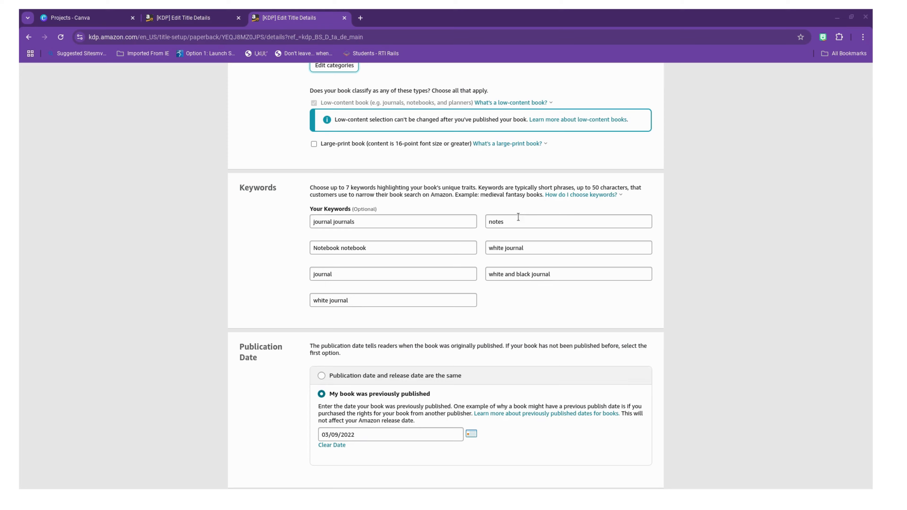
scroll(543, 299, down, 5)
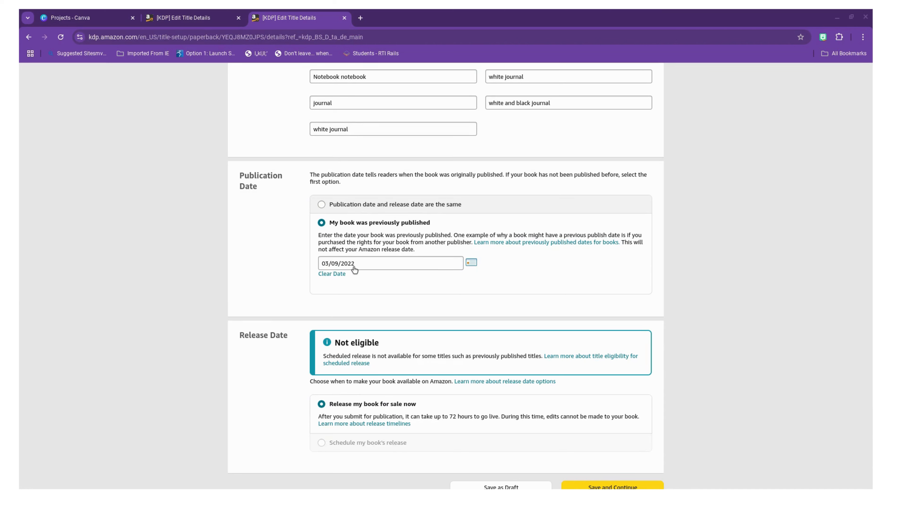
scroll(360, 285, down, 3)
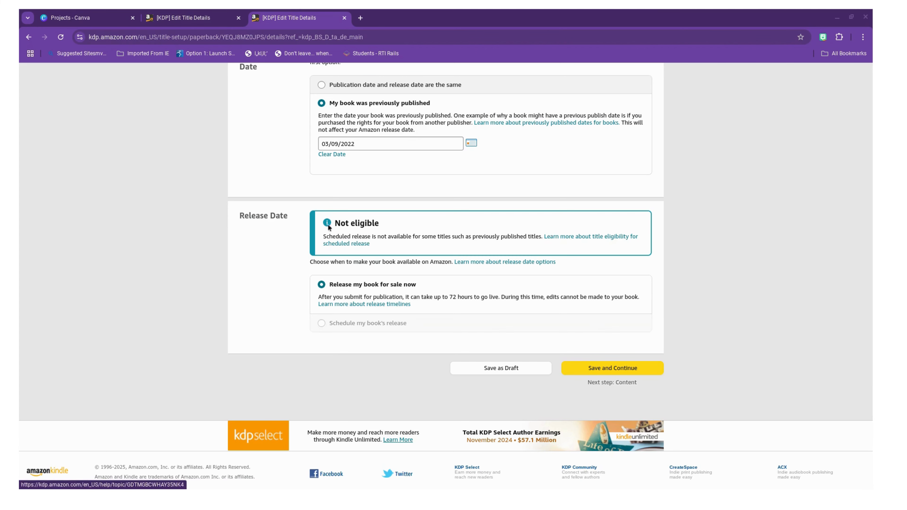
click(621, 371)
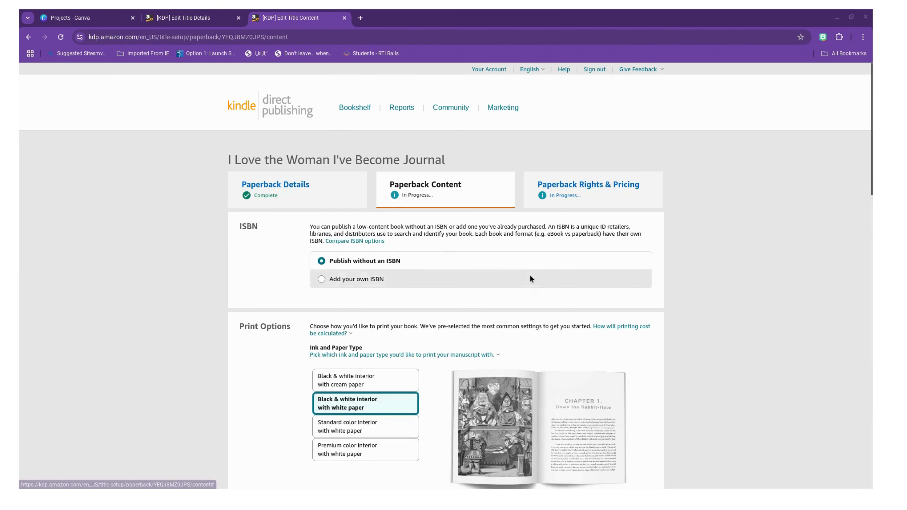
Step: Review the ISBN choice, ink and paper type, trim size and bleed settings, and read the cover finish explanation
scroll(530, 277, down, 1)
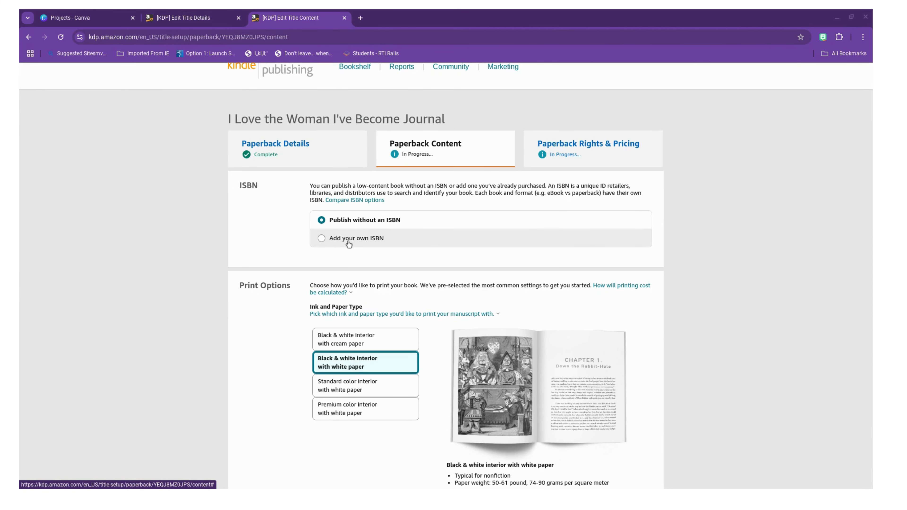
scroll(383, 249, down, 1)
scroll(383, 249, down, 5)
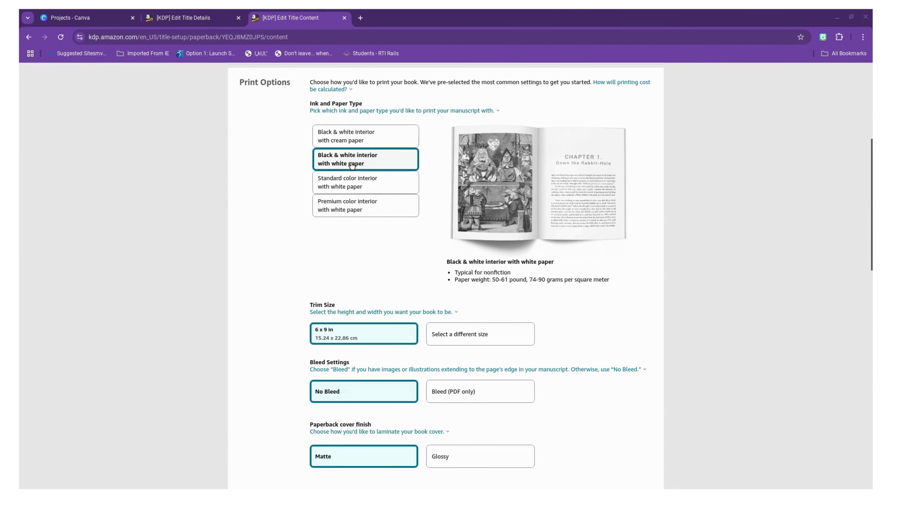
scroll(368, 239, down, 4)
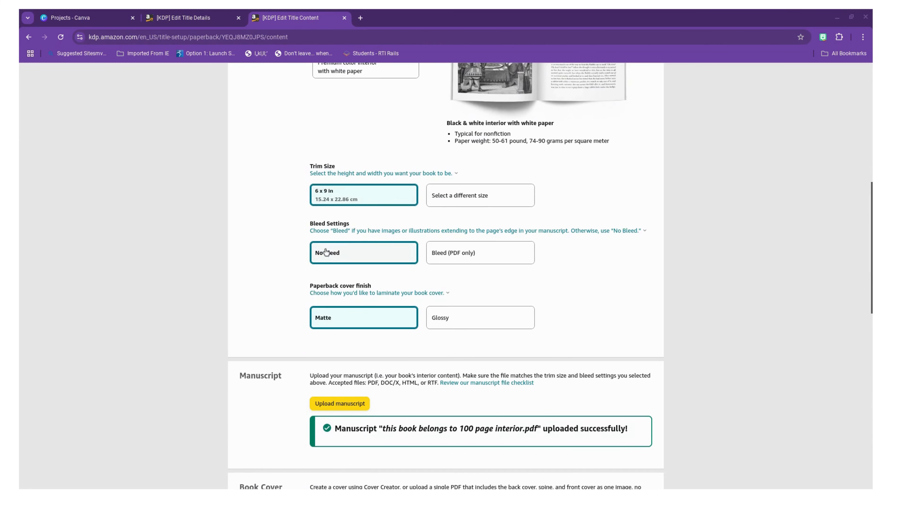
scroll(343, 260, down, 2)
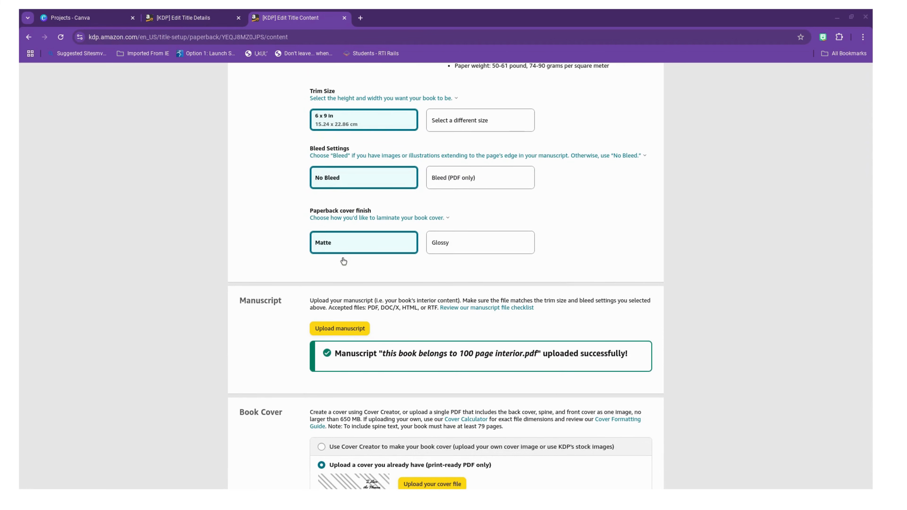
click(341, 219)
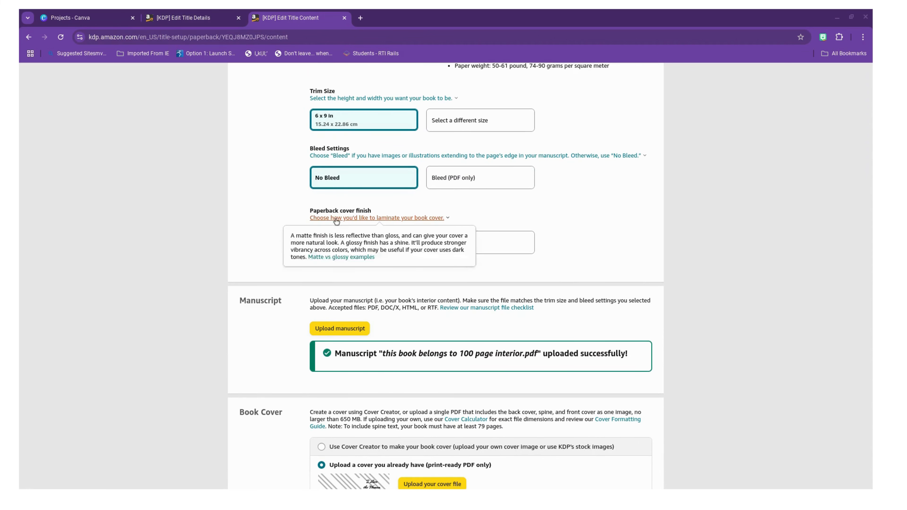
click(227, 263)
click(250, 260)
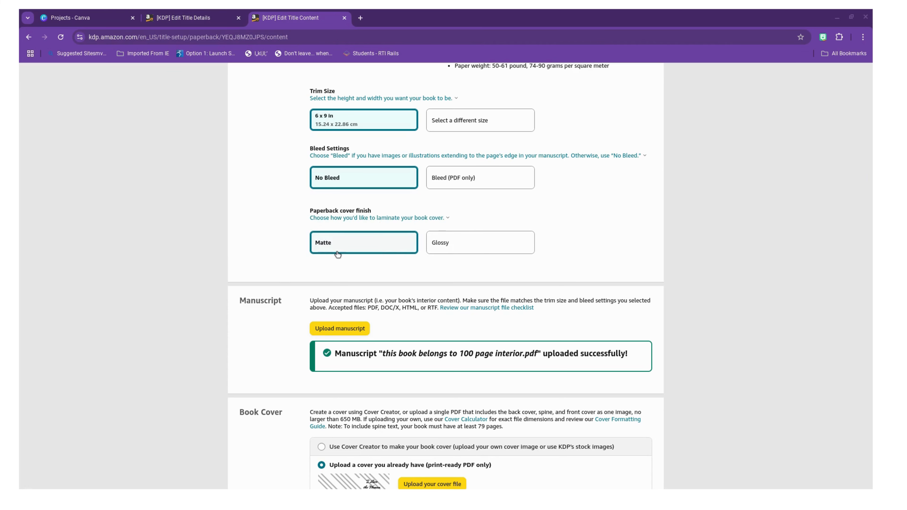
Step: Upload "Journal 1913204 (CMYK) (2).zip" from the Downloads folder as the book's manuscript
scroll(449, 257, down, 4)
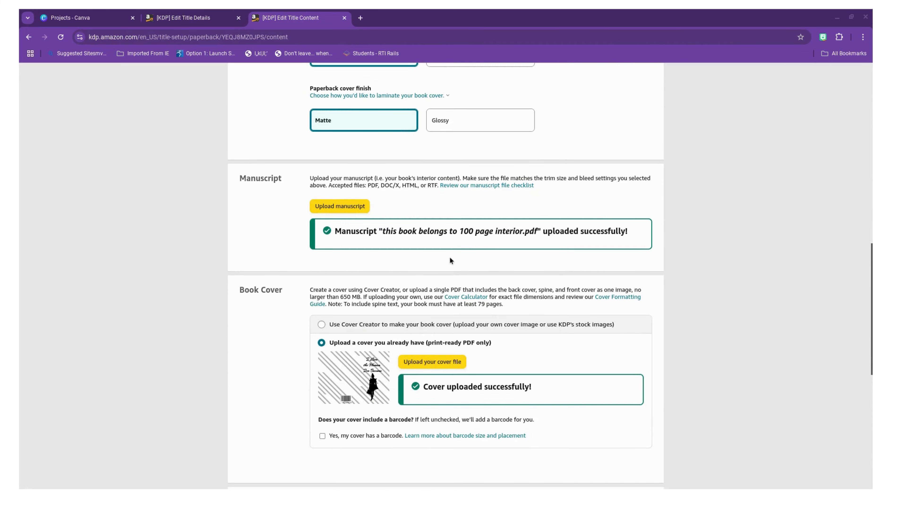
click(358, 203)
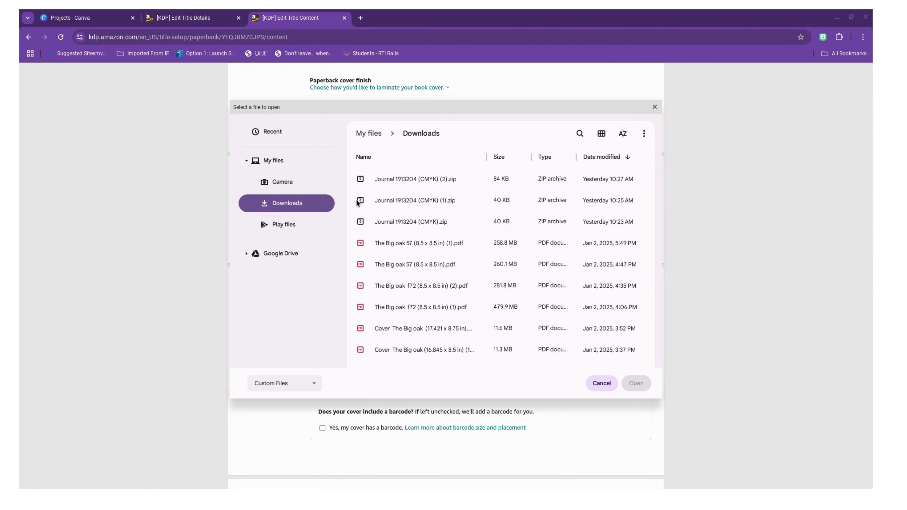
double_click(402, 178)
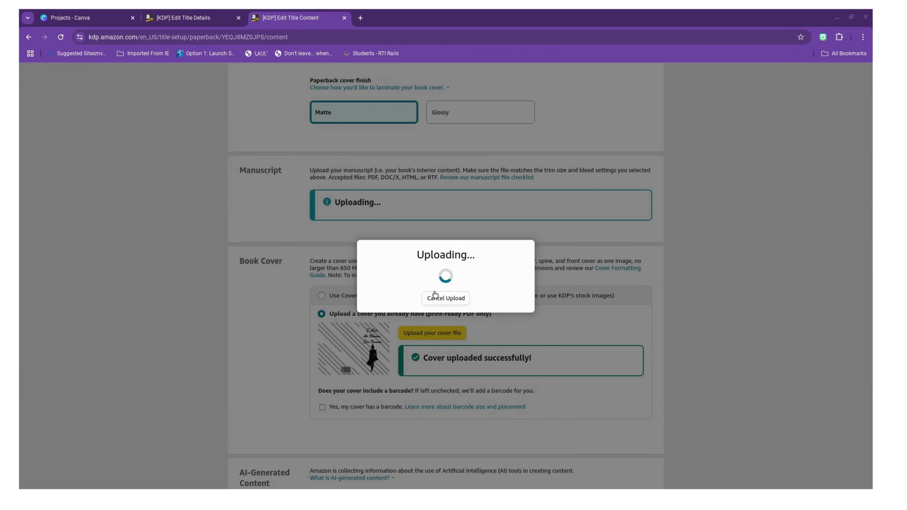
Step: Cancel the running manuscript upload and close the manuscript file selection without choosing a replacement
click(438, 298)
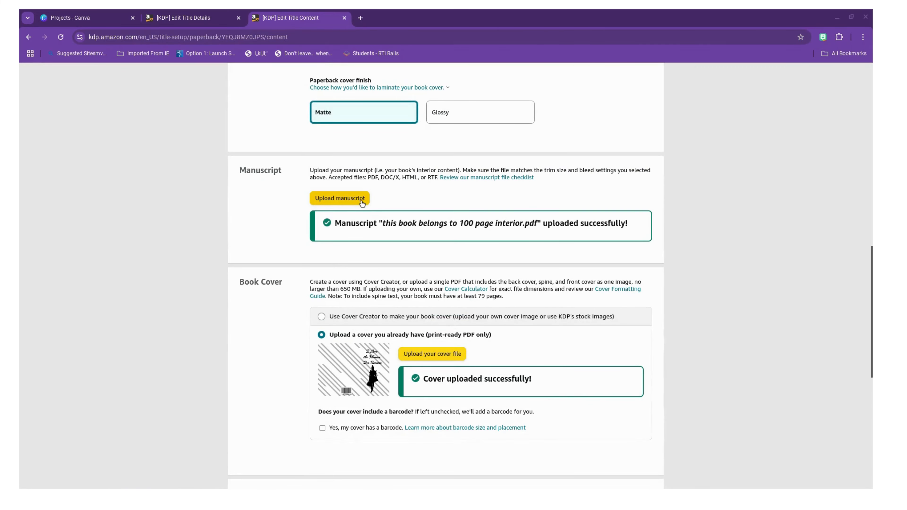
click(361, 200)
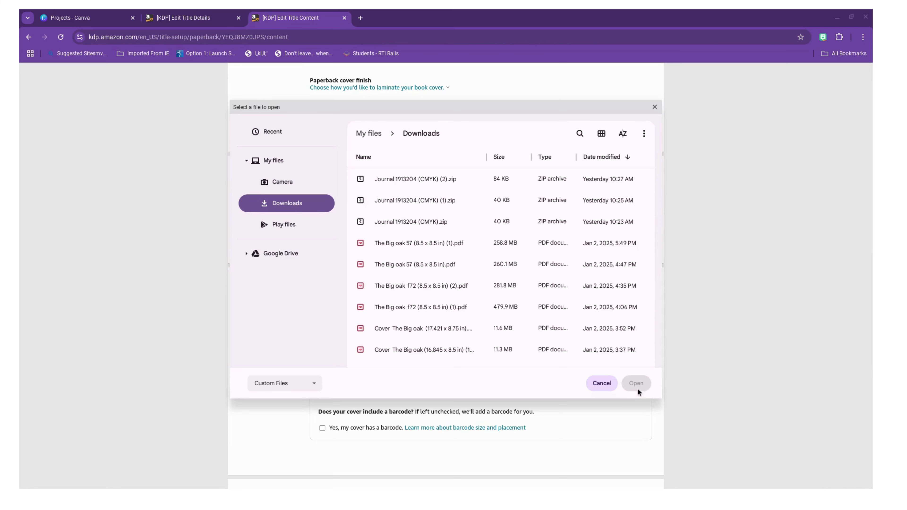
click(601, 383)
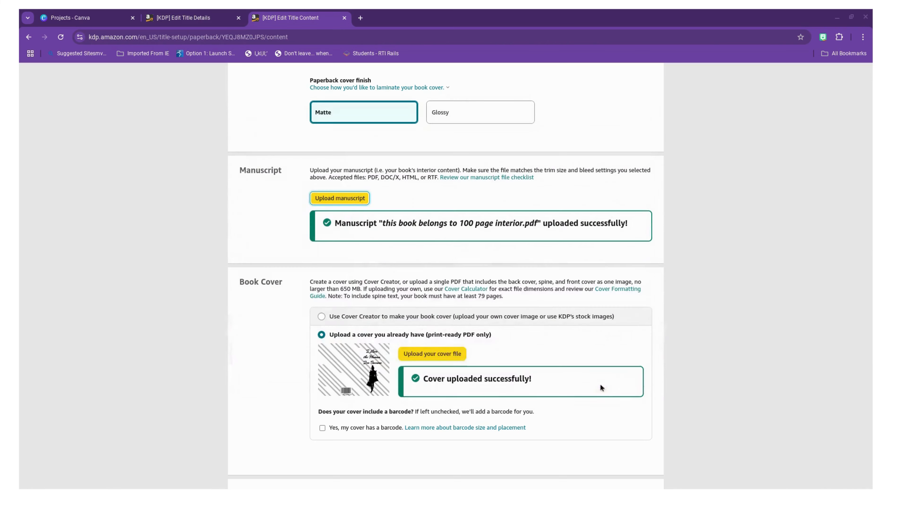
Step: Browse the PDF files in the Downloads folder for a book cover and close the selection without choosing one
click(423, 354)
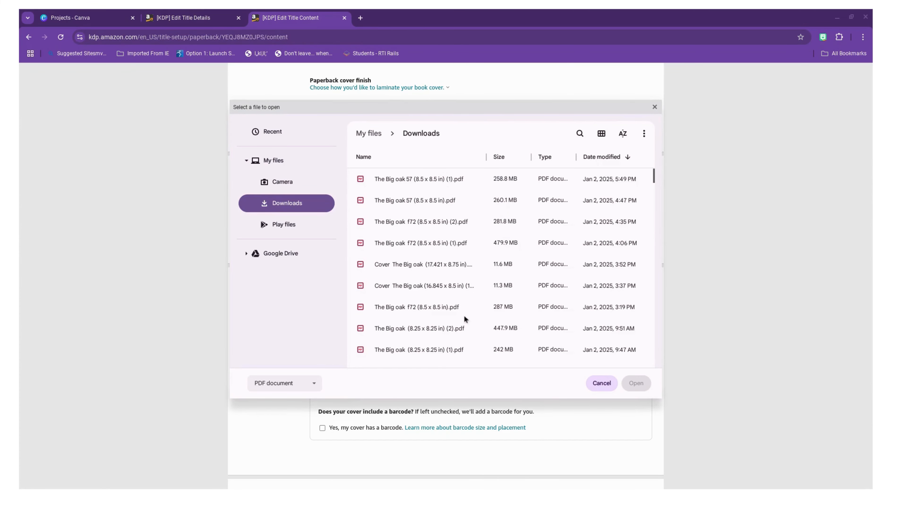
scroll(462, 319, down, 5)
scroll(463, 322, down, 3)
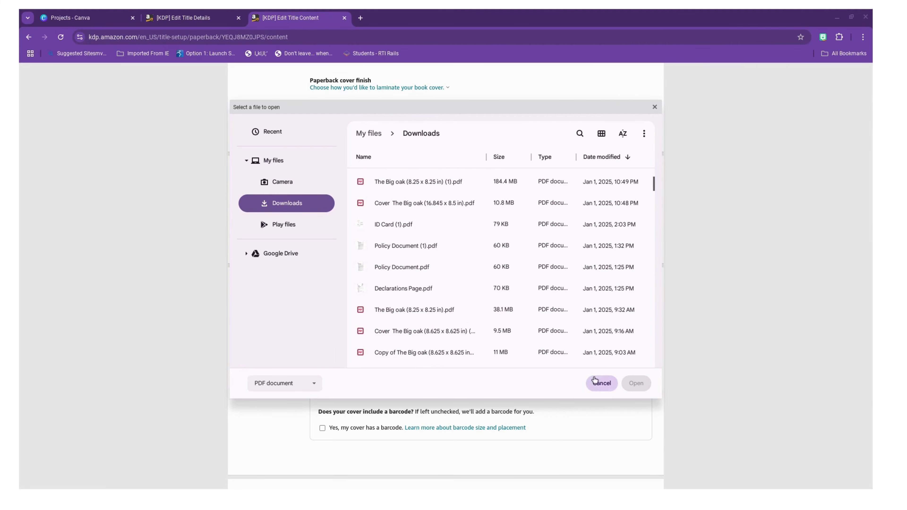
click(607, 386)
Step: Keep No as the answer to the AI-generated content question and launch the book previewer
scroll(544, 386, down, 8)
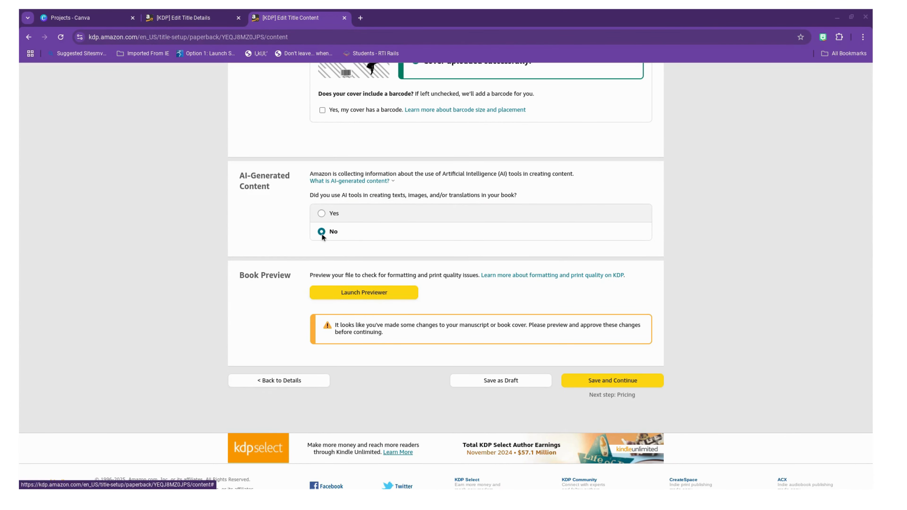
click(326, 219)
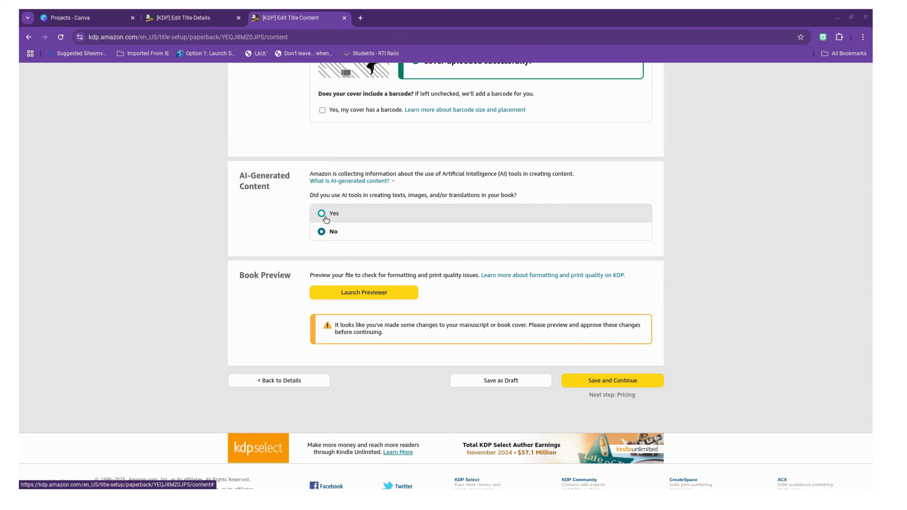
click(380, 298)
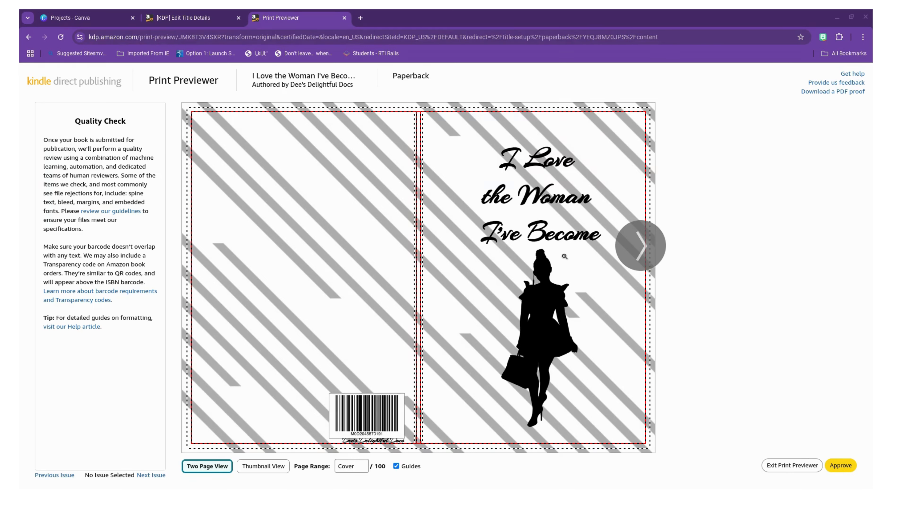
Step: Page through the cover and the lined interior spreads up to pages 68-69 to check the layout
click(643, 246)
click(646, 247)
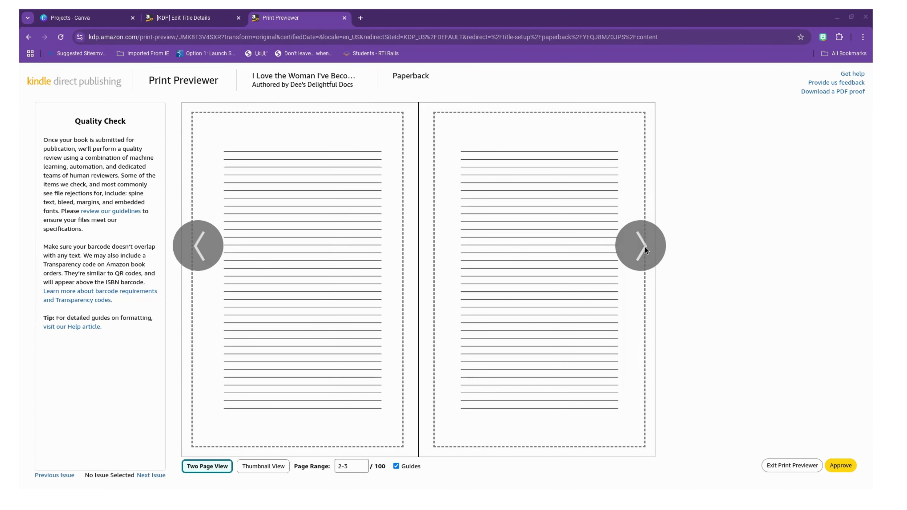
click(645, 247)
click(645, 247)
click(645, 247)
click(645, 247)
click(645, 246)
click(645, 247)
click(645, 247)
click(645, 246)
click(645, 247)
click(645, 247)
click(645, 247)
click(645, 246)
click(646, 247)
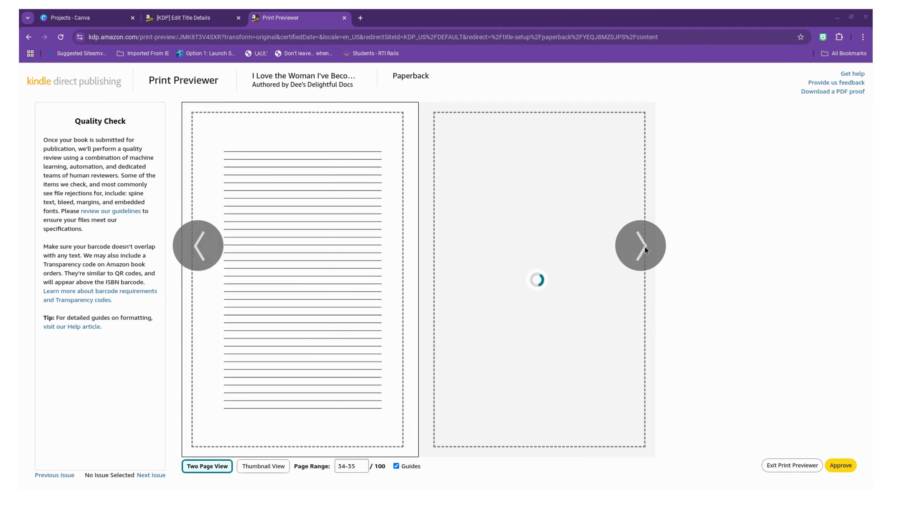
click(645, 247)
click(645, 247)
click(645, 247)
click(645, 247)
click(645, 247)
click(645, 247)
click(645, 247)
click(645, 247)
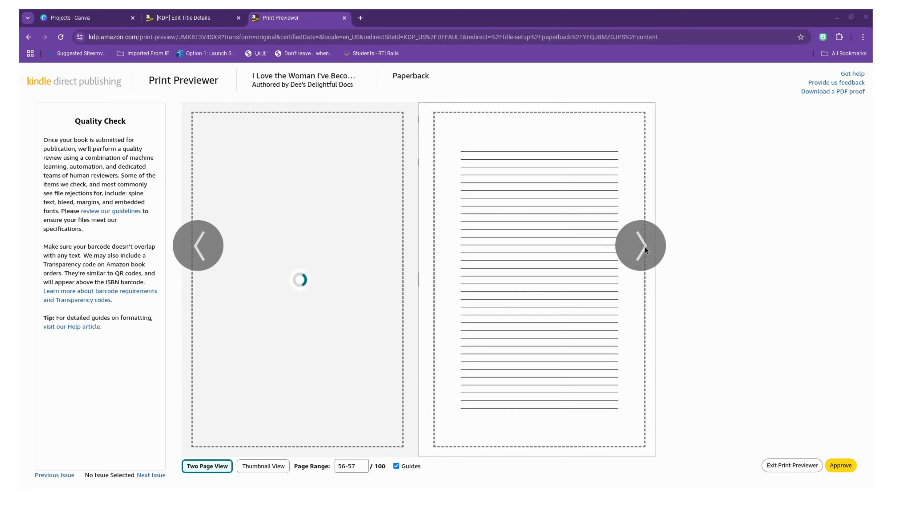
click(645, 247)
click(645, 247)
click(645, 247)
click(645, 247)
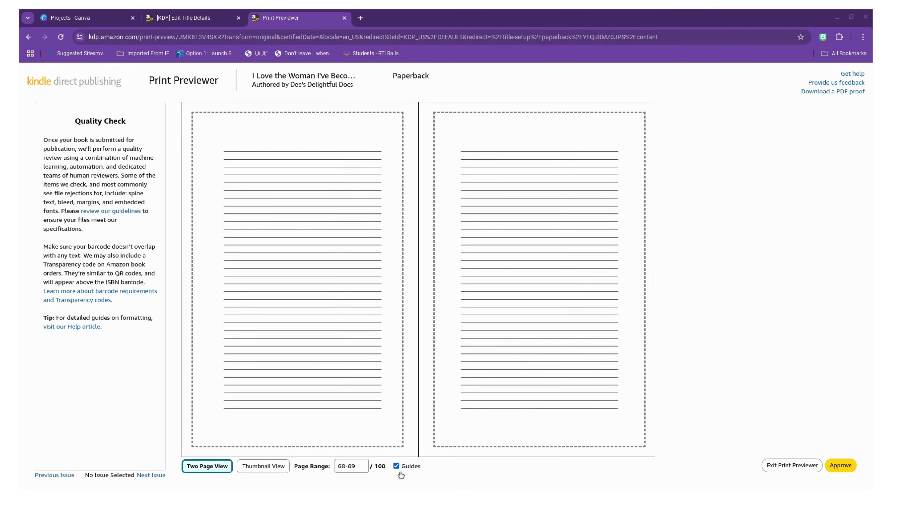
Step: Check the pages as thumbnails and in two-page view, and look at the PDF proof of the interior
click(263, 467)
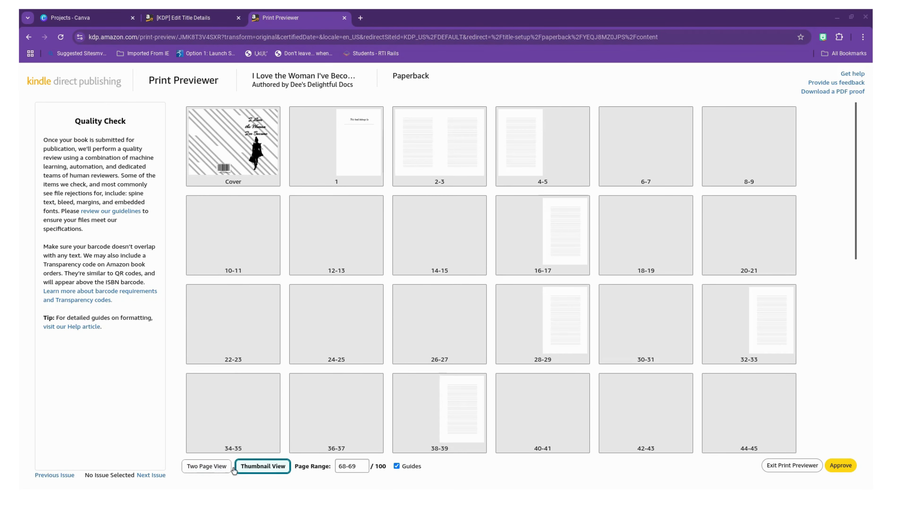
click(214, 467)
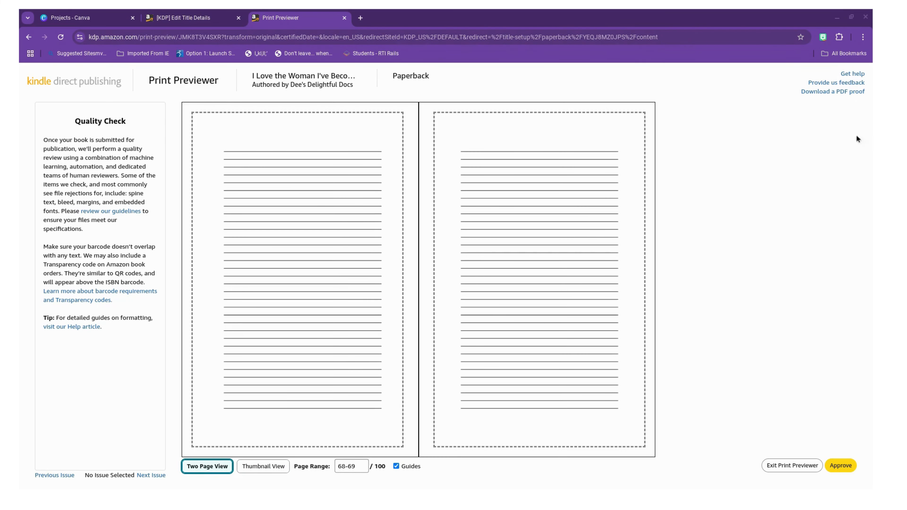
click(825, 92)
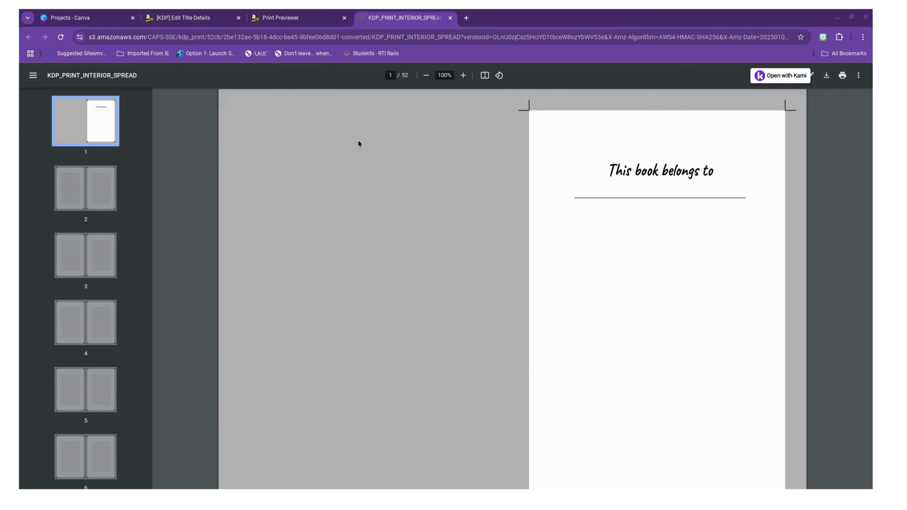
click(312, 22)
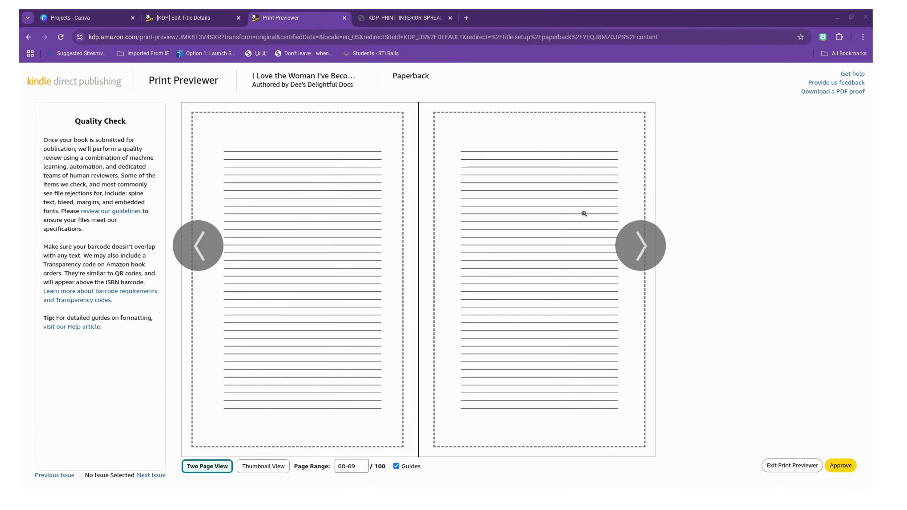
Step: Approve the print preview and save the paperback content to continue to rights and pricing
click(841, 470)
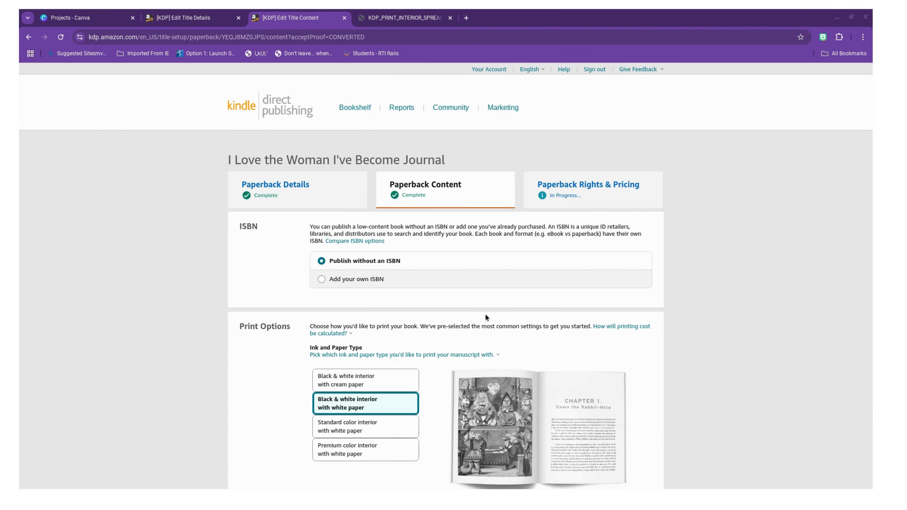
scroll(485, 317, down, 12)
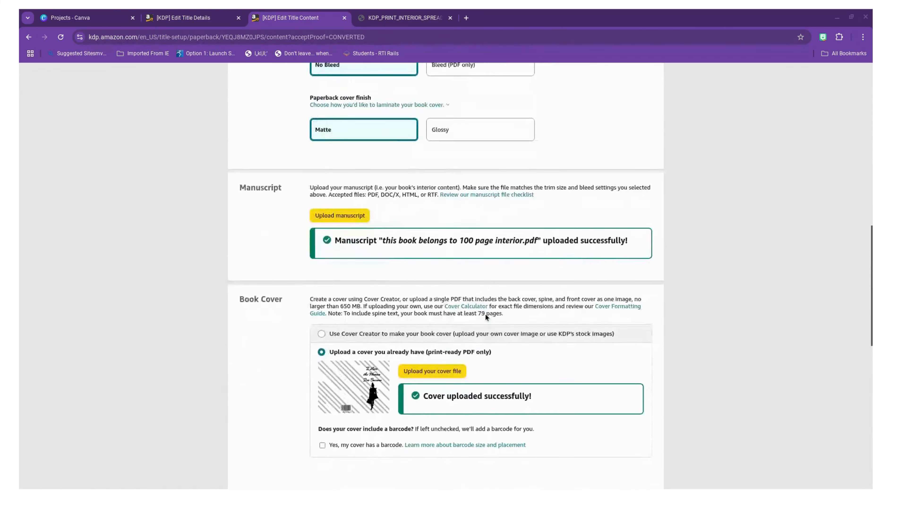
scroll(486, 317, down, 15)
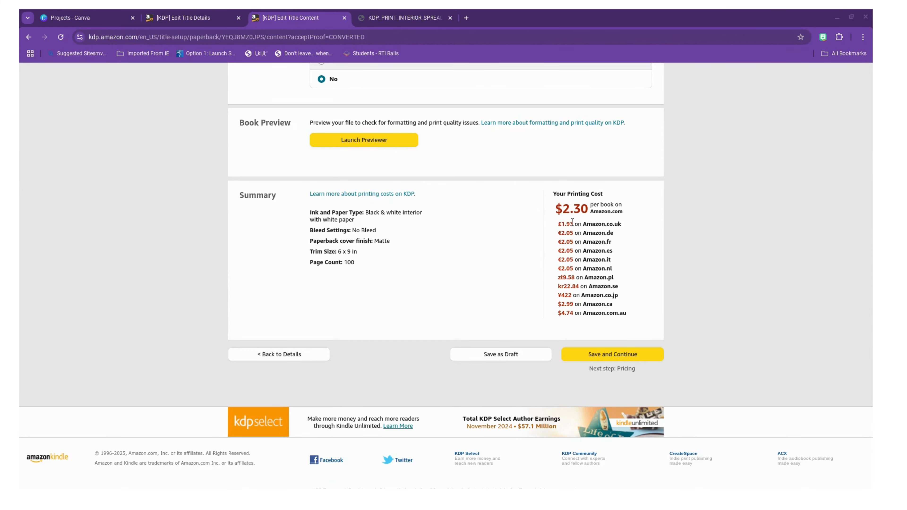
click(609, 355)
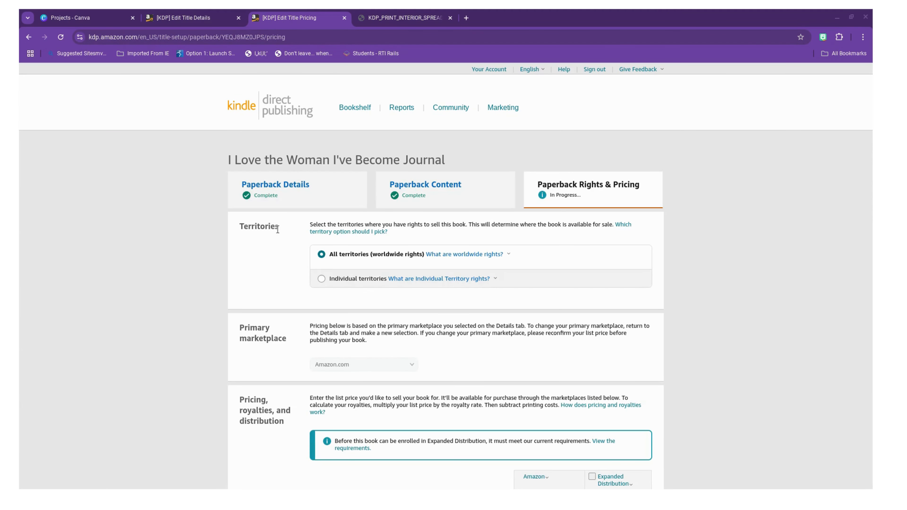
Step: Try an Amazon.com list price of 17.99 USD to compare the resulting royalties
scroll(335, 259, down, 5)
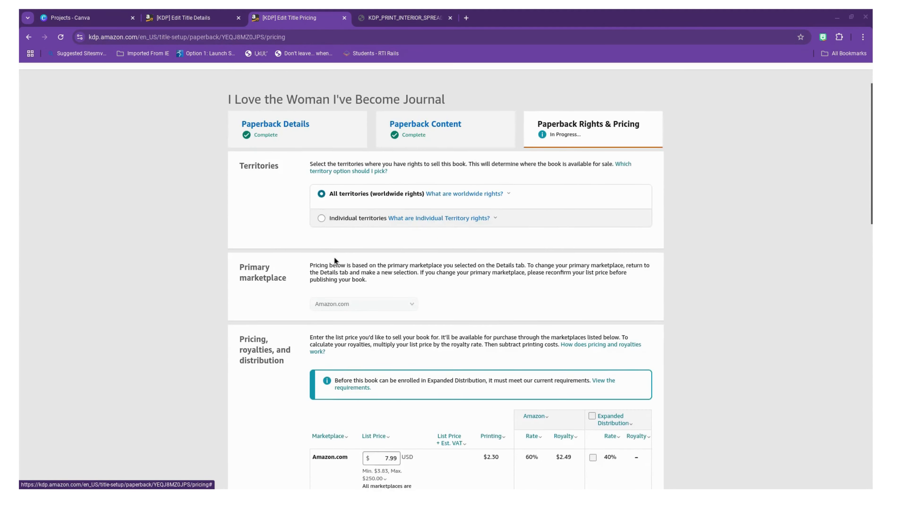
scroll(334, 257, down, 1)
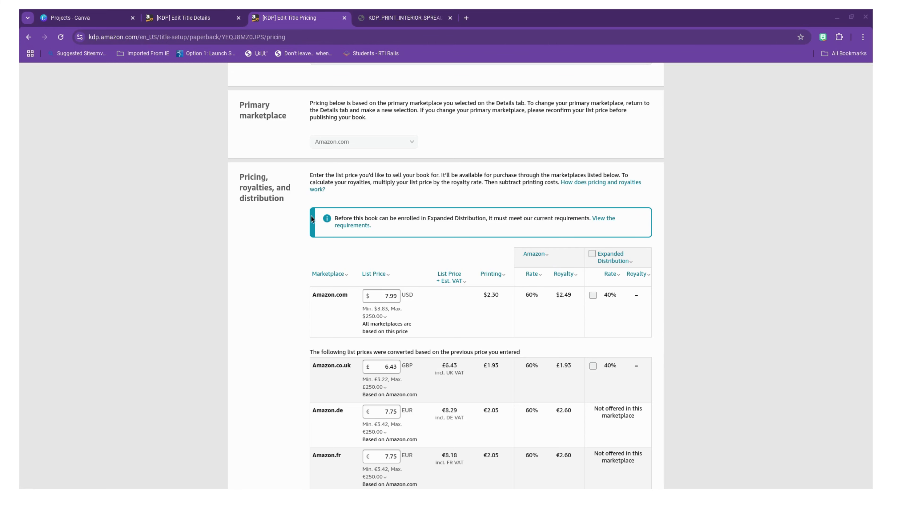
scroll(431, 259, down, 2)
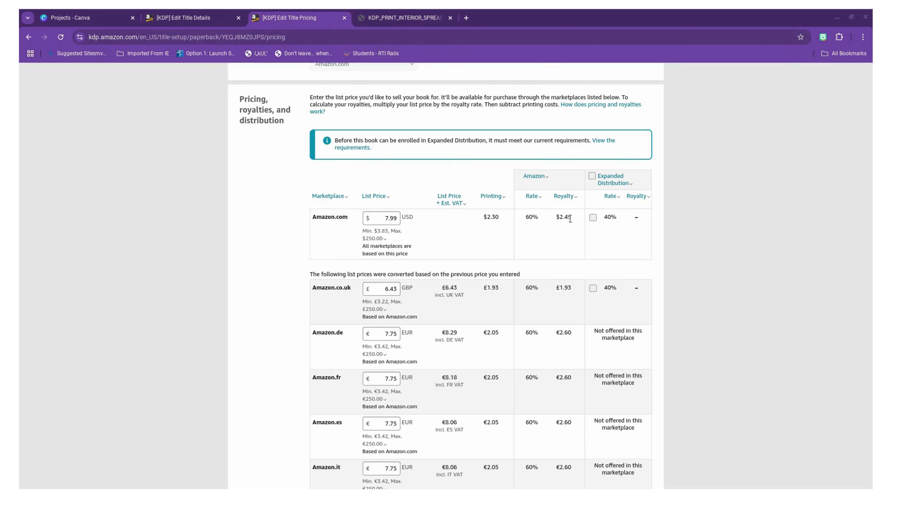
click(398, 219)
key(BackSpace)
key(BackSpace)
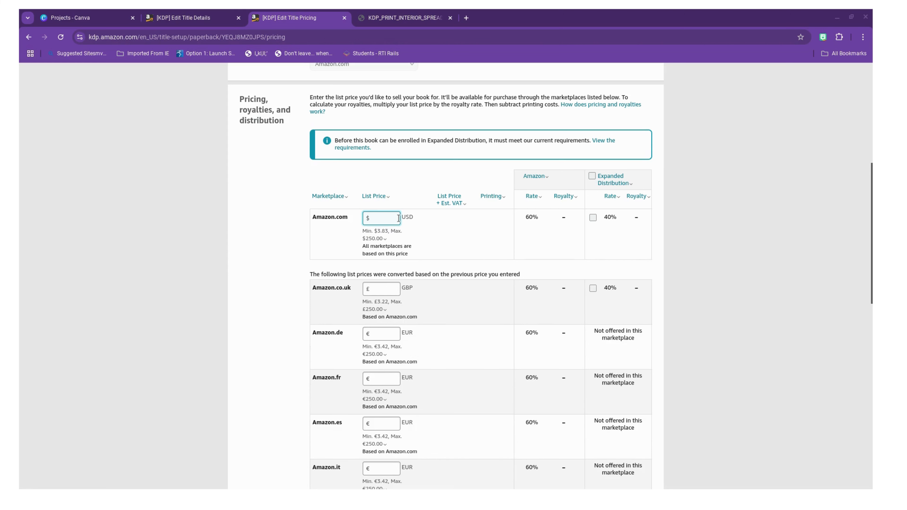
text(17.99)
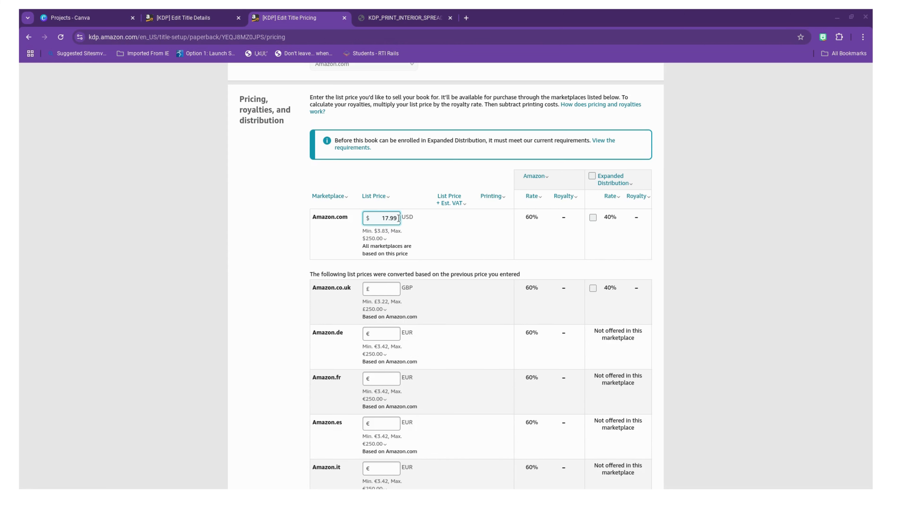
click(556, 231)
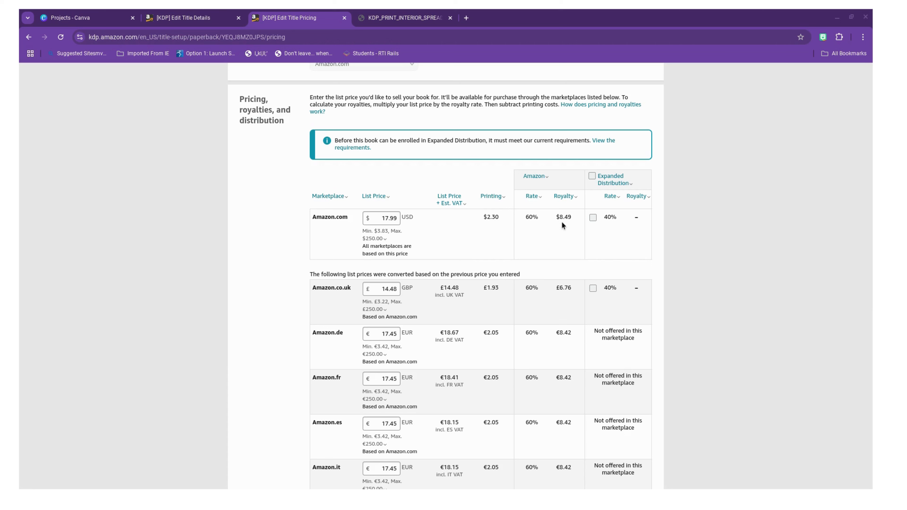
Step: Set the Amazon.com list price to 7.99 USD and publish the paperback book
click(385, 219)
click(528, 244)
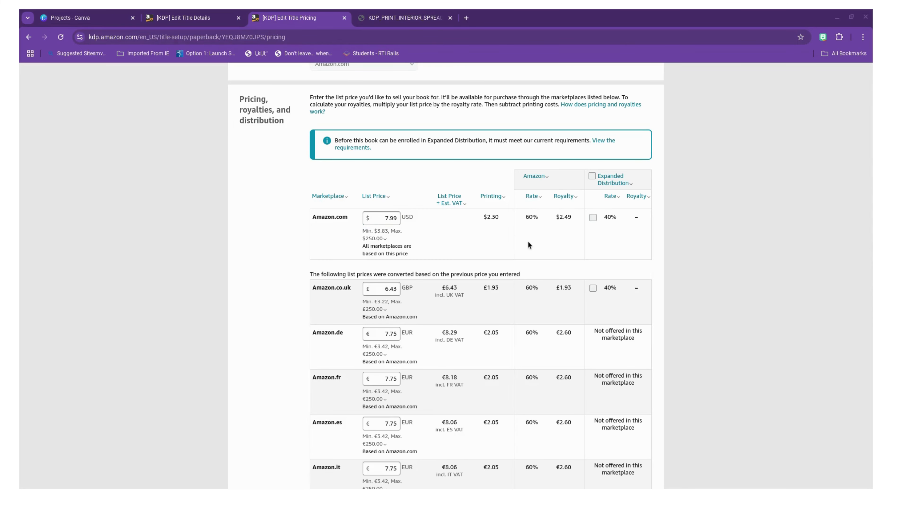
scroll(463, 244, down, 3)
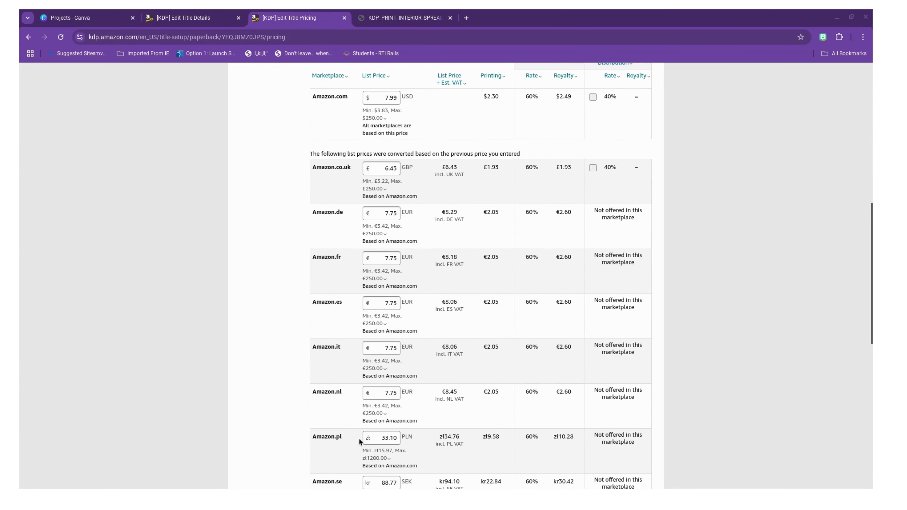
scroll(359, 274, down, 10)
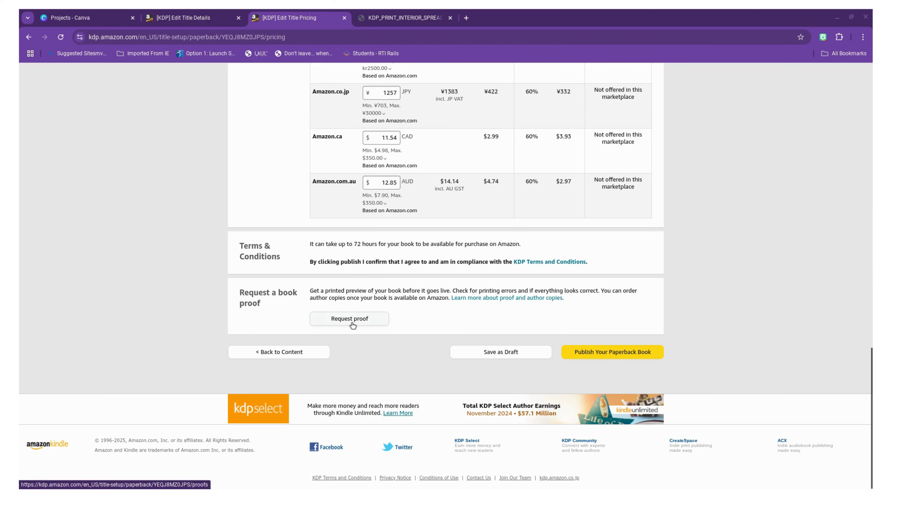
click(603, 355)
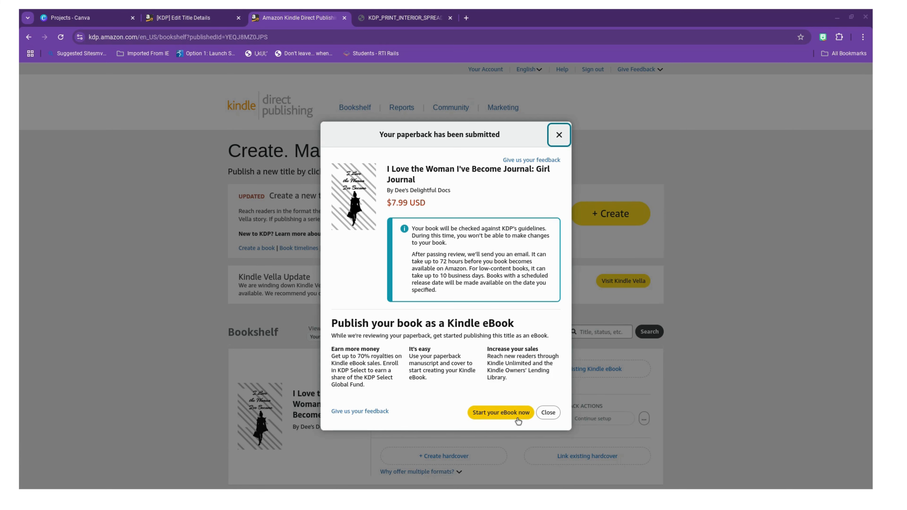
mouse_move(860, 489)
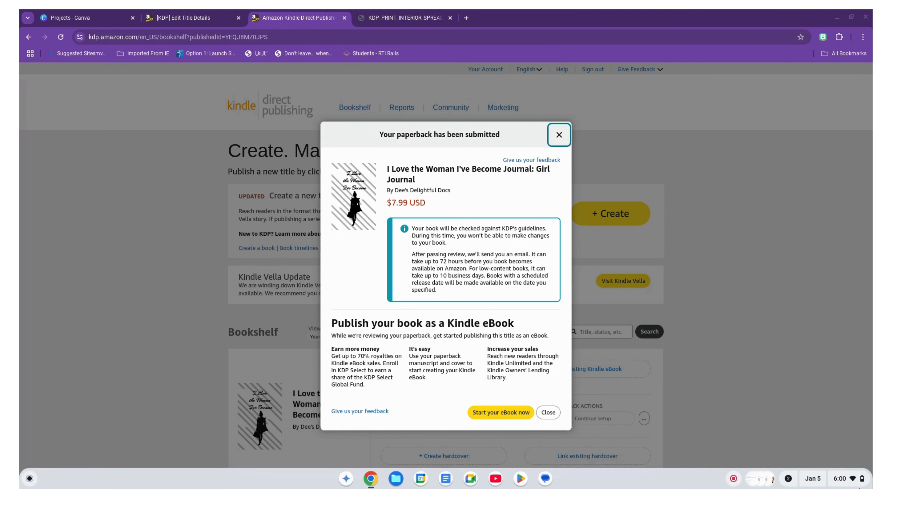